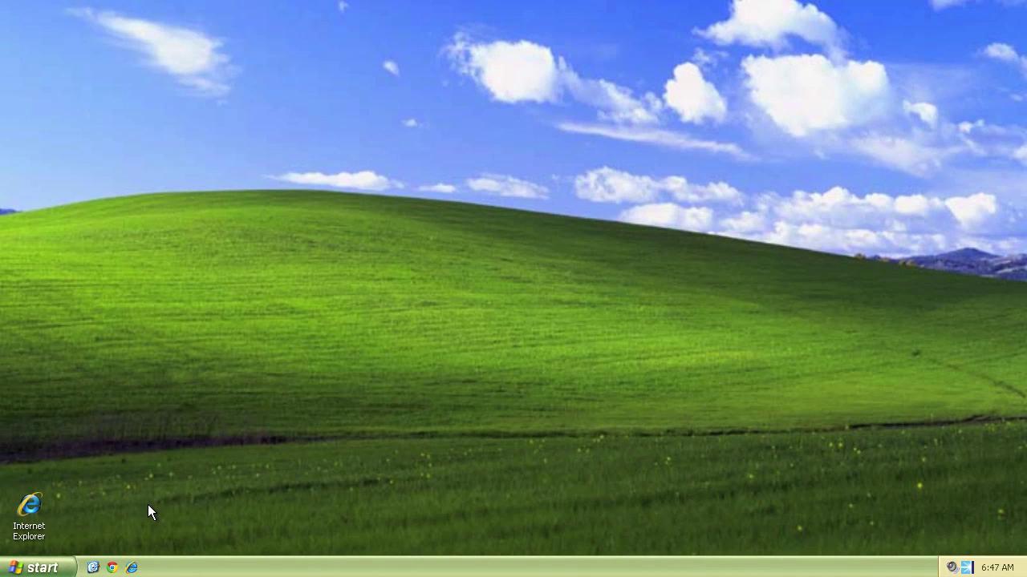
Step: Launch Internet Explorer and go from the Pasadena City College footer to the Staff Services page
{"action": "double_click", "coordinate": [23, 512]}
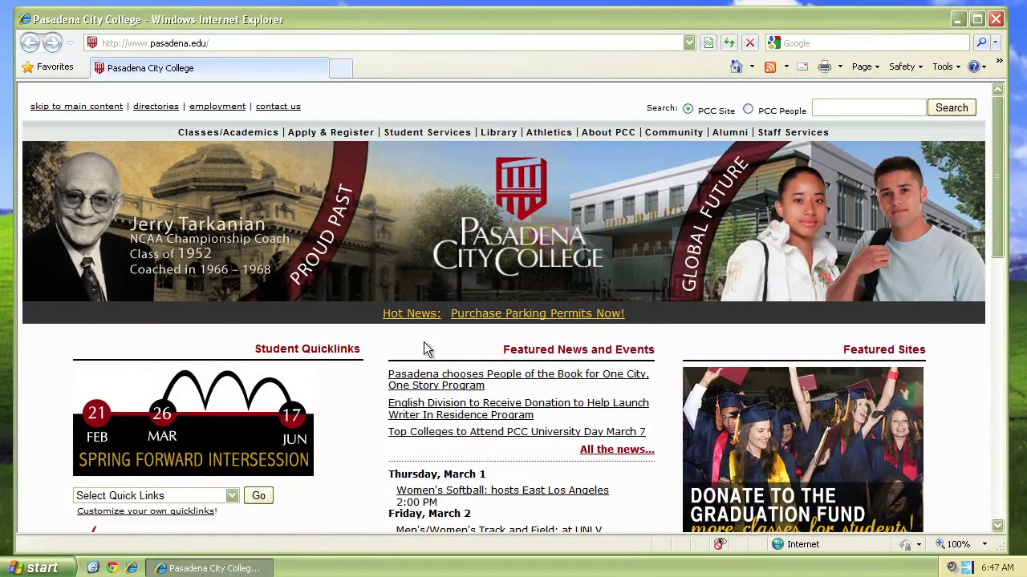
{"action": "scroll", "coordinate": [424, 341], "scroll_direction": "down", "scroll_amount": 1}
{"action": "scroll", "coordinate": [424, 341], "scroll_direction": "down", "scroll_amount": 3}
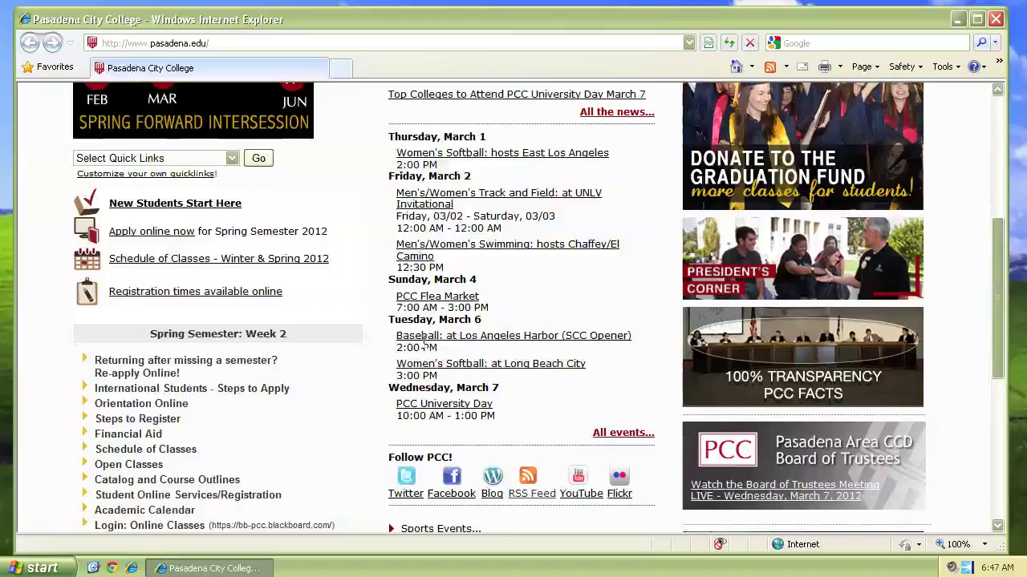
{"action": "scroll", "coordinate": [423, 341], "scroll_direction": "down", "scroll_amount": 1}
{"action": "scroll", "coordinate": [425, 346], "scroll_direction": "down", "scroll_amount": 4}
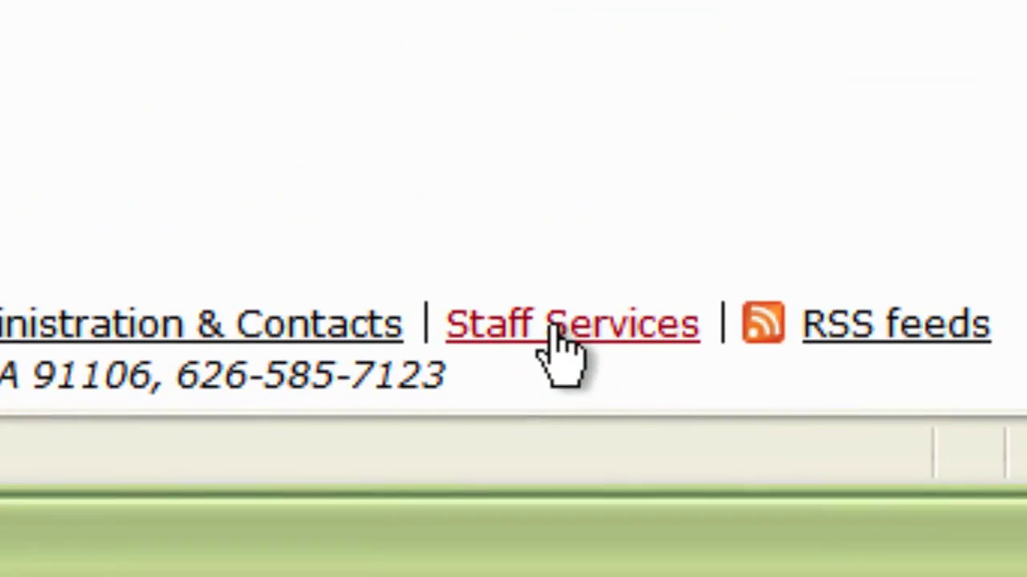
{"action": "left_click", "coordinate": [555, 329]}
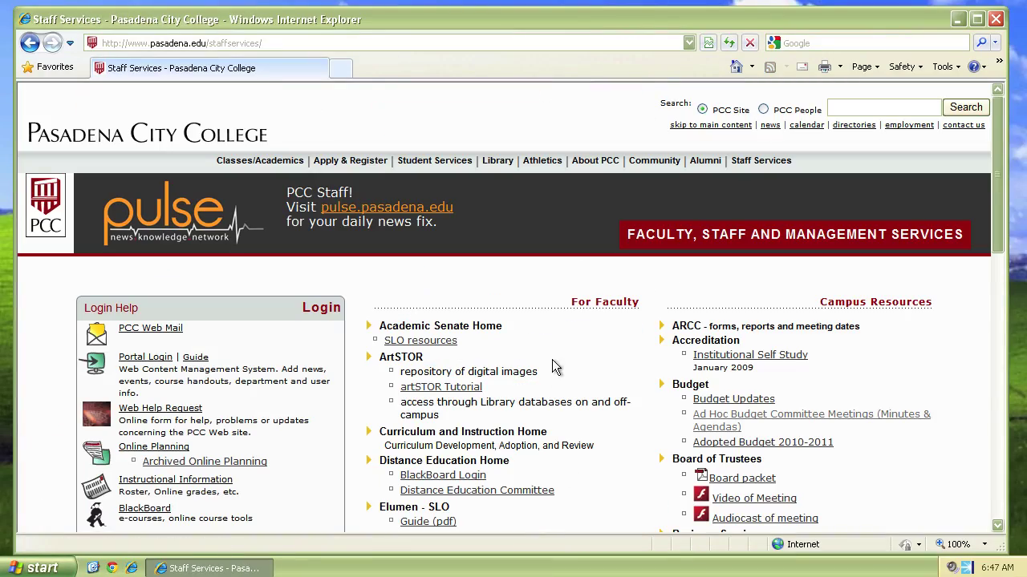
{"action": "scroll", "coordinate": [552, 341], "scroll_direction": "down", "scroll_amount": 5}
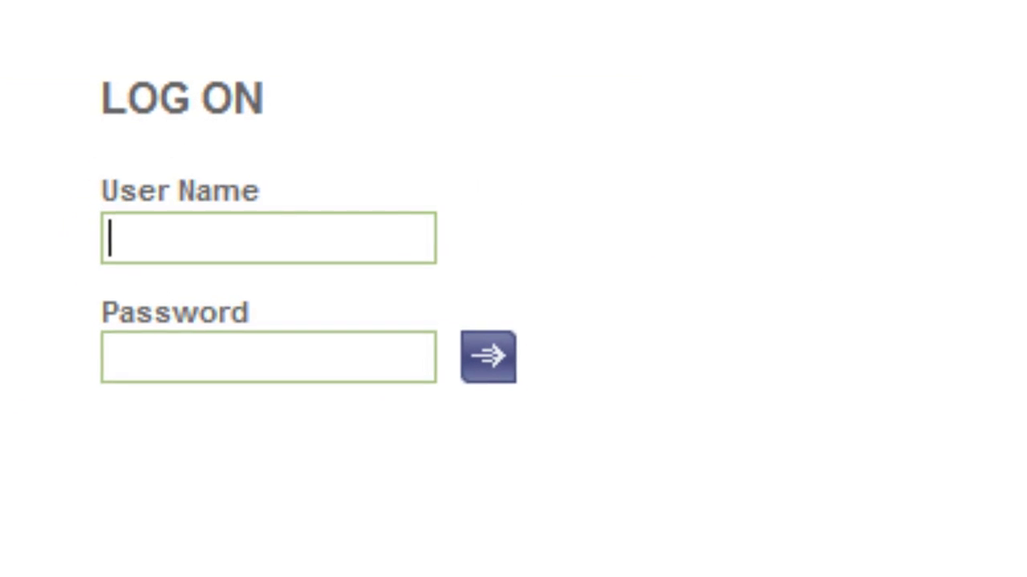
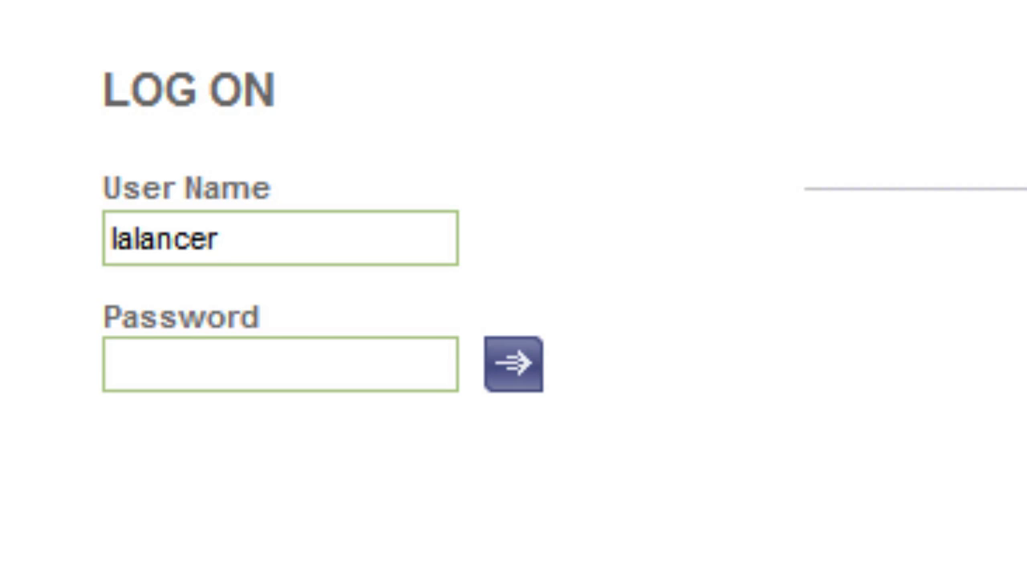
{"action": "key", "text": "Tab"}
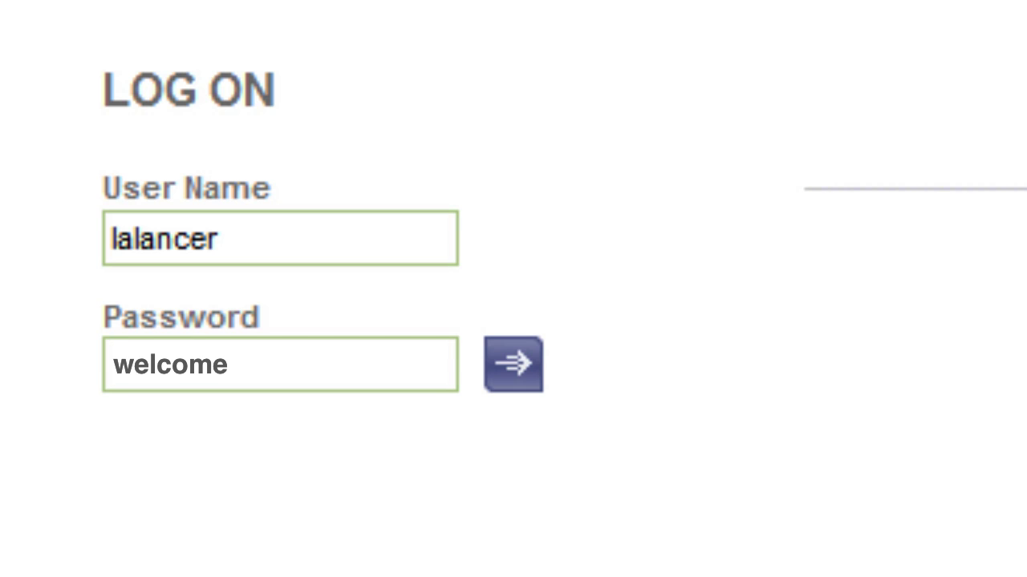
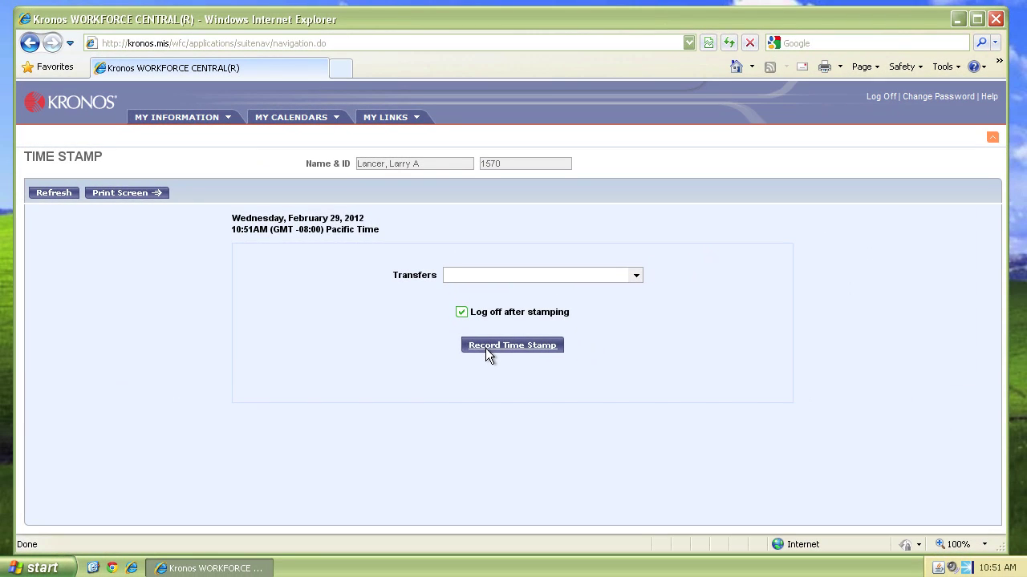
Step: Record a 10:19 AM time stamp with 'Log off after stamping' turned off
{"action": "left_click", "coordinate": [485, 343]}
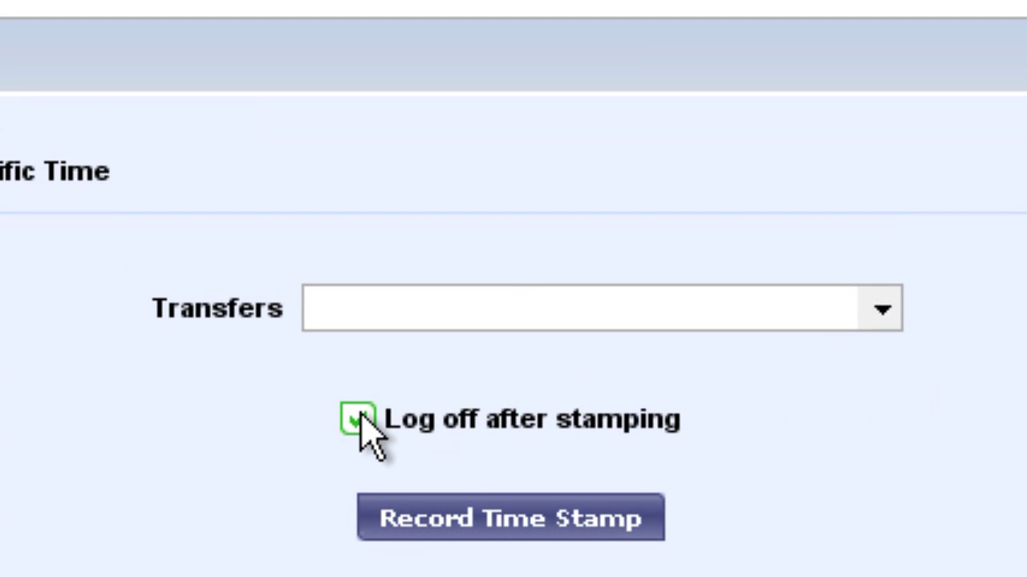
{"action": "left_click", "coordinate": [358, 420]}
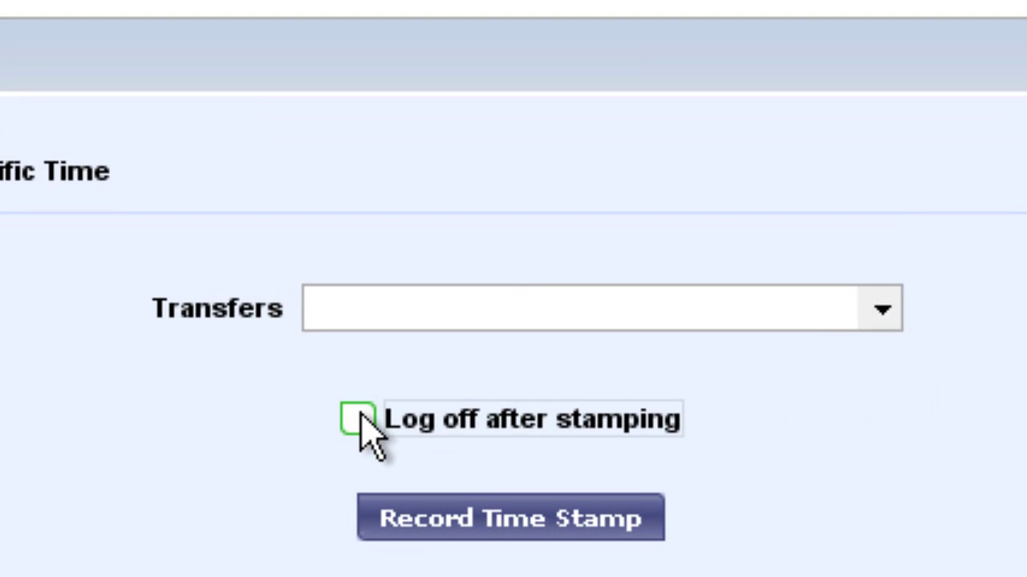
{"action": "left_click", "coordinate": [465, 517]}
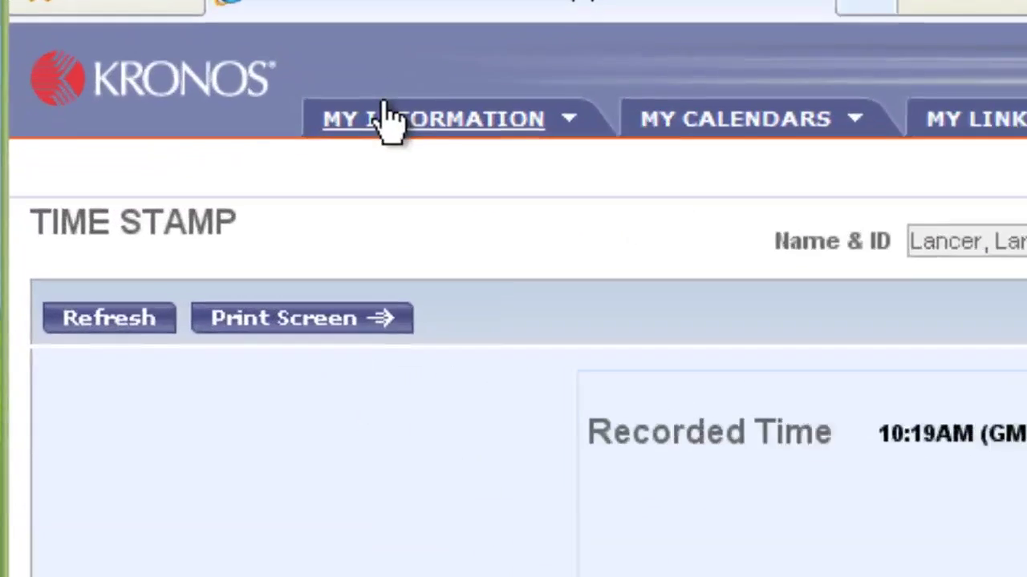
Step: Open My Timecard from the My Information menu to see the 10:19 AM punch
{"action": "left_click", "coordinate": [157, 133]}
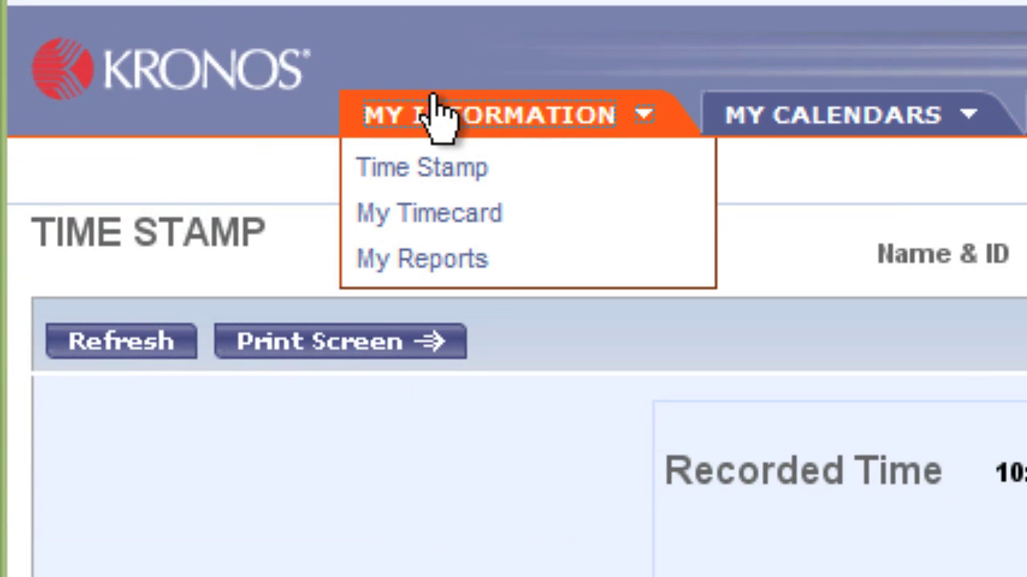
{"action": "left_click", "coordinate": [429, 213]}
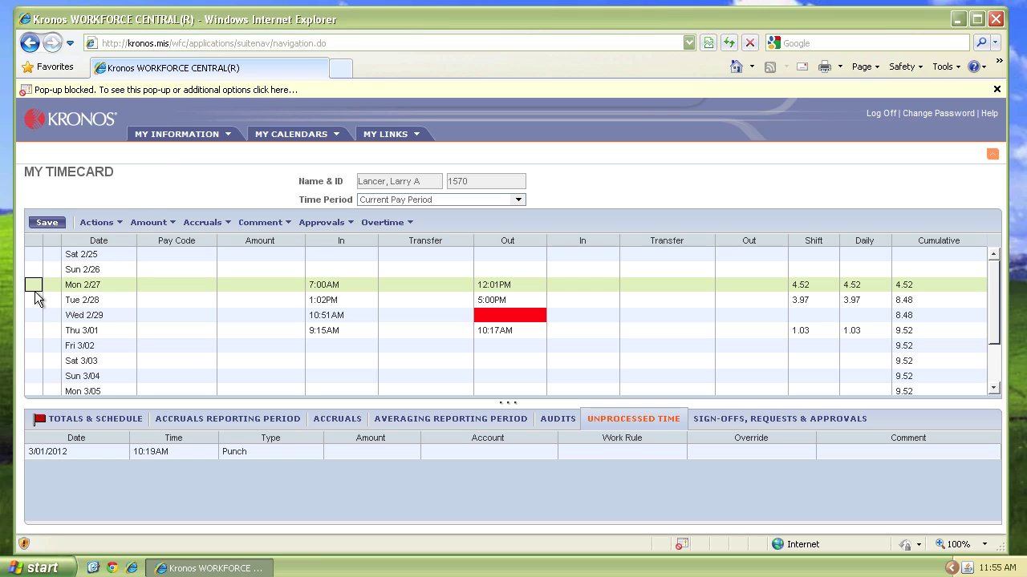
{"action": "left_click", "coordinate": [33, 299]}
{"action": "left_click", "coordinate": [34, 315]}
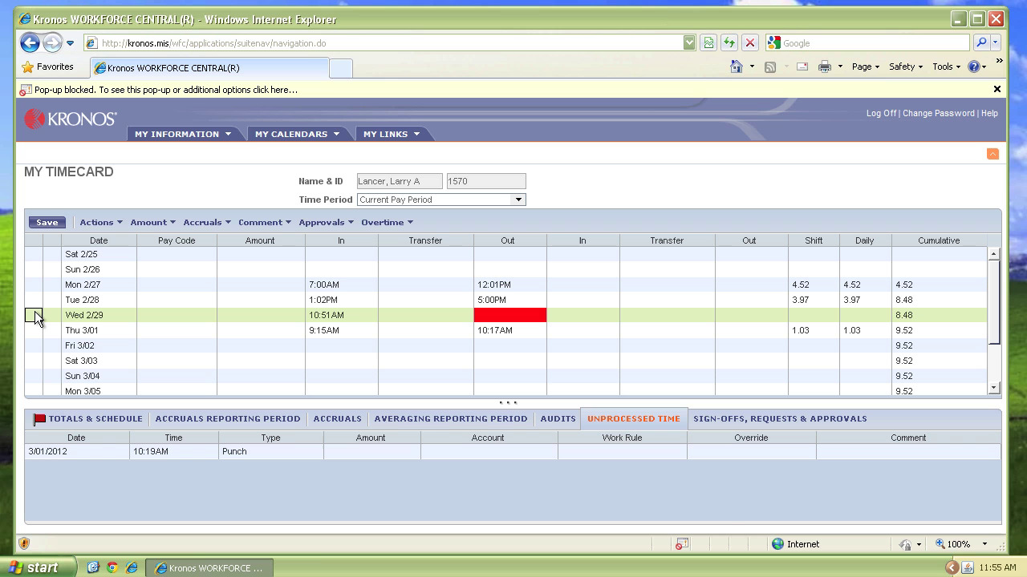
{"action": "left_click", "coordinate": [543, 316]}
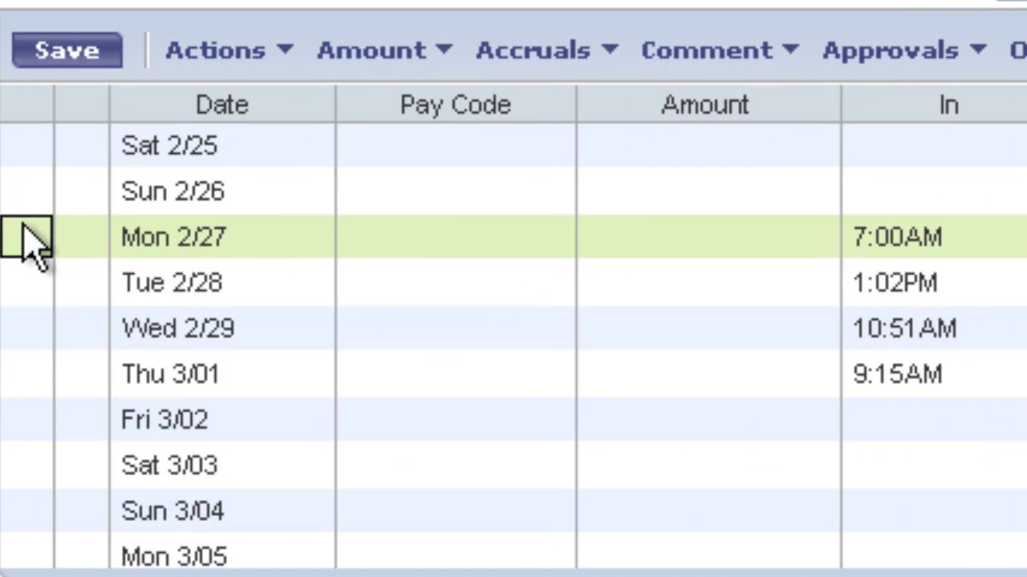
{"action": "left_click", "coordinate": [914, 245]}
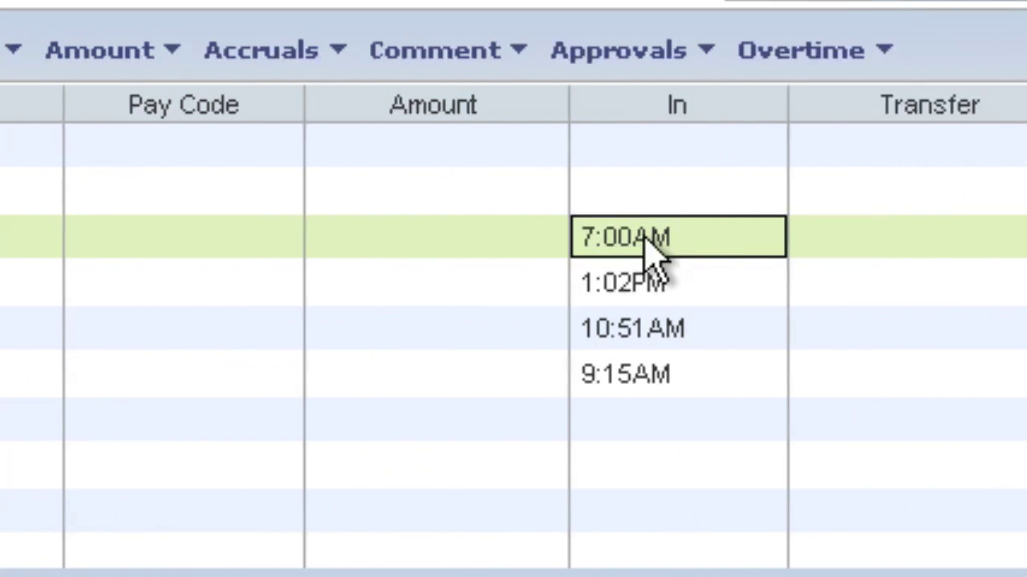
{"action": "left_click", "coordinate": [678, 245]}
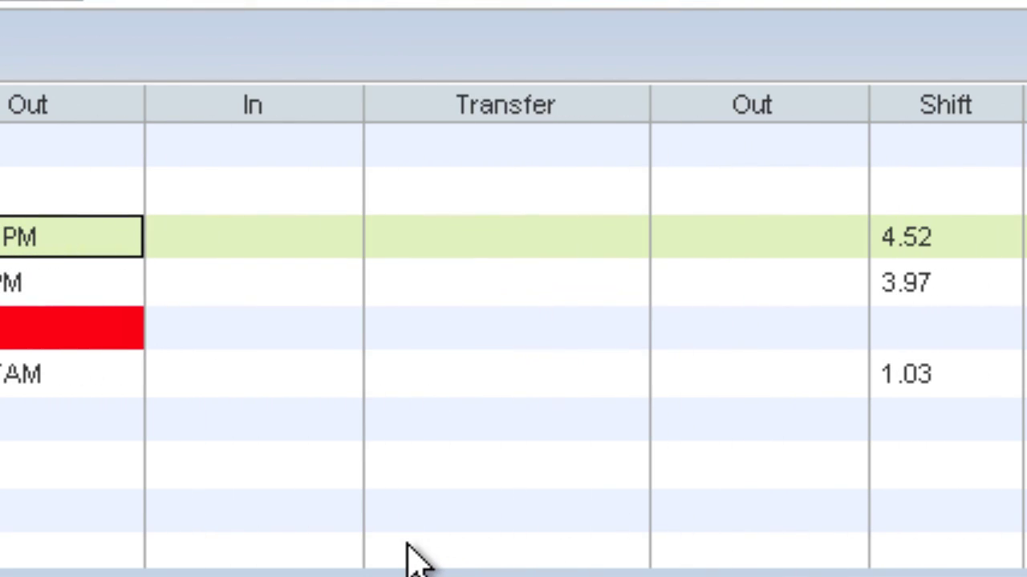
{"action": "left_click", "coordinate": [995, 241]}
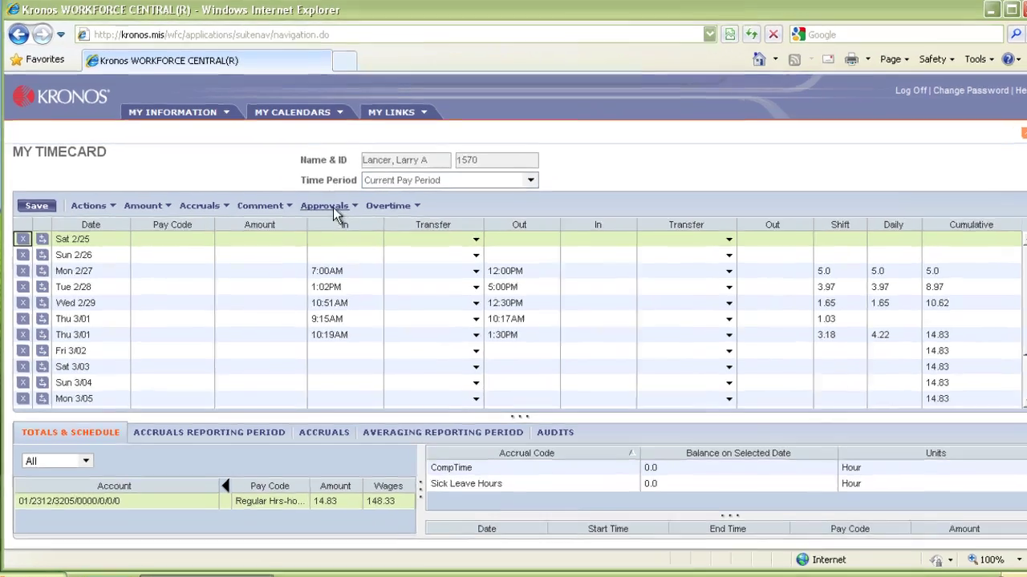
Step: Approve the timecard from the Approvals menu, stamping 'Approved: 12:39PM'
{"action": "left_click", "coordinate": [336, 210]}
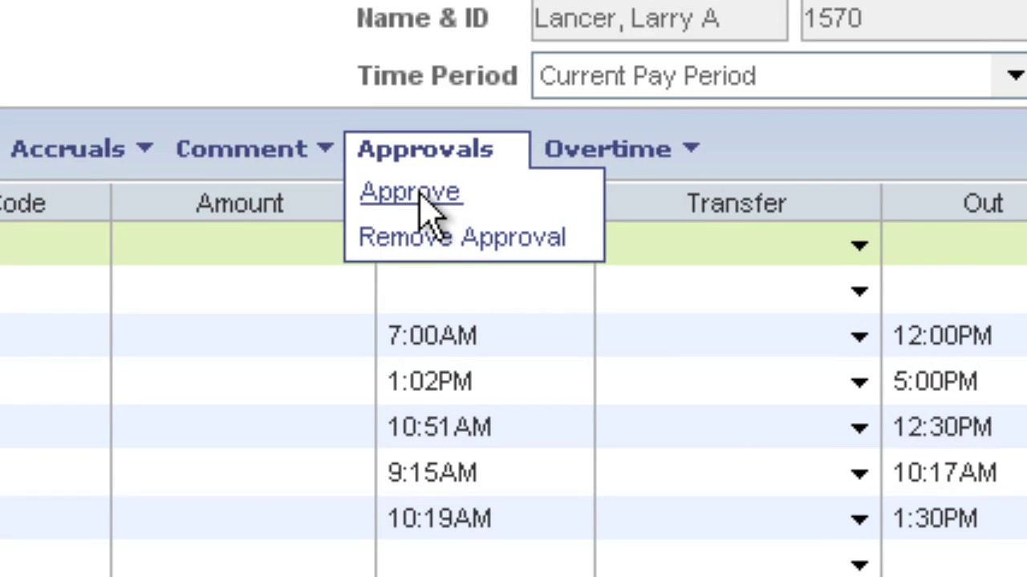
{"action": "left_click", "coordinate": [419, 194]}
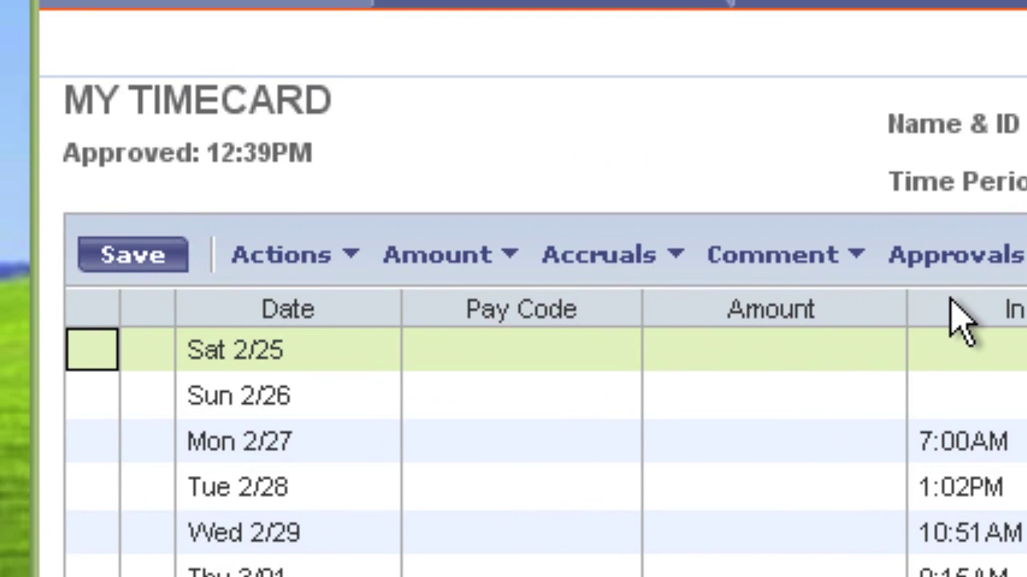